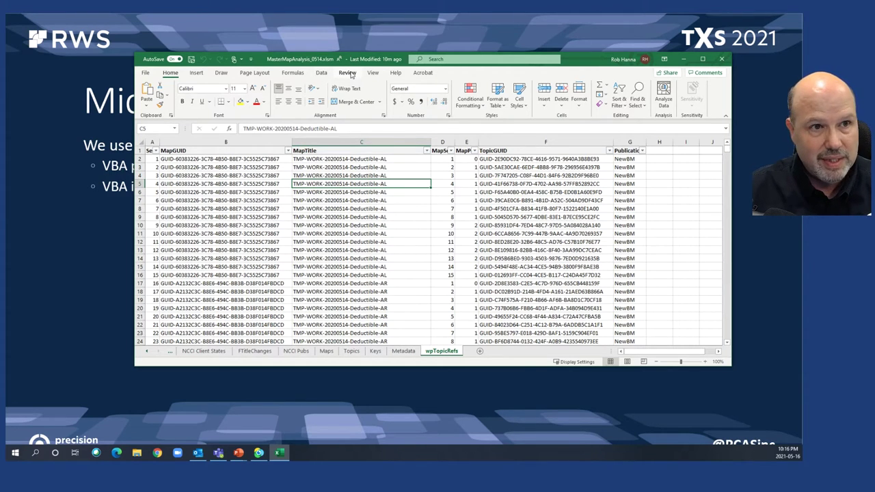
# - Run the workbook macro that prompts for the map file for the MasterMap Analysis
pyautogui.click(373, 72)
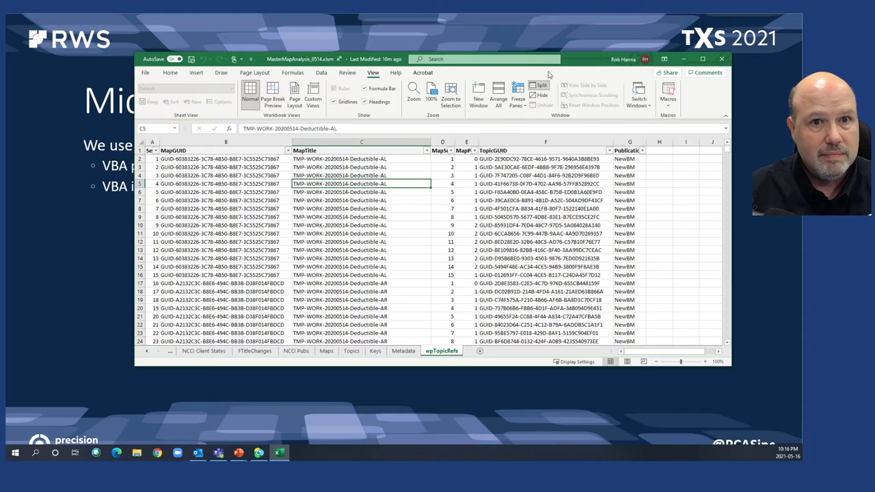
pyautogui.click(668, 91)
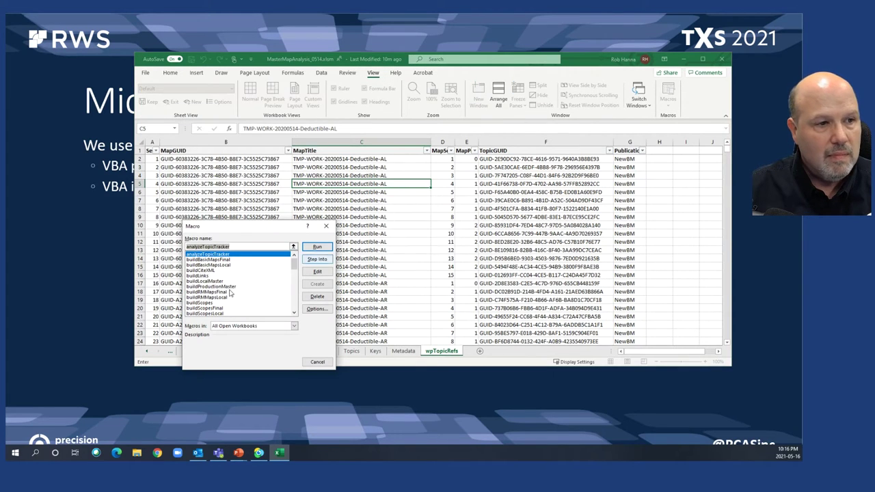
pyautogui.click(209, 292)
pyautogui.scroll(-8, 219, 298)
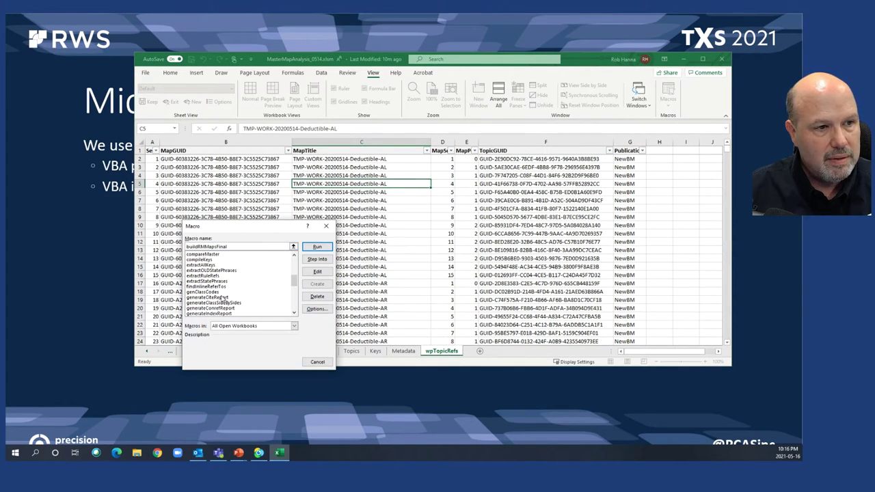
pyautogui.scroll(-1, 221, 301)
pyautogui.doubleClick(200, 274)
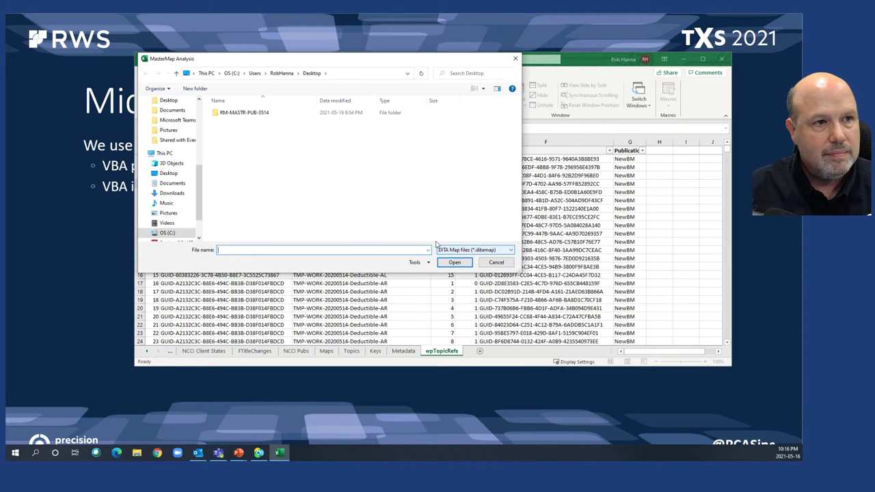
# - Open the RM-MASTR-PUB-0514 folder on the Desktop and set the file type filter to XML files (*.xml)
pyautogui.click(235, 112)
pyautogui.doubleClick(273, 127)
pyautogui.click(475, 249)
pyautogui.click(476, 271)
pyautogui.click(492, 251)
pyautogui.click(472, 264)
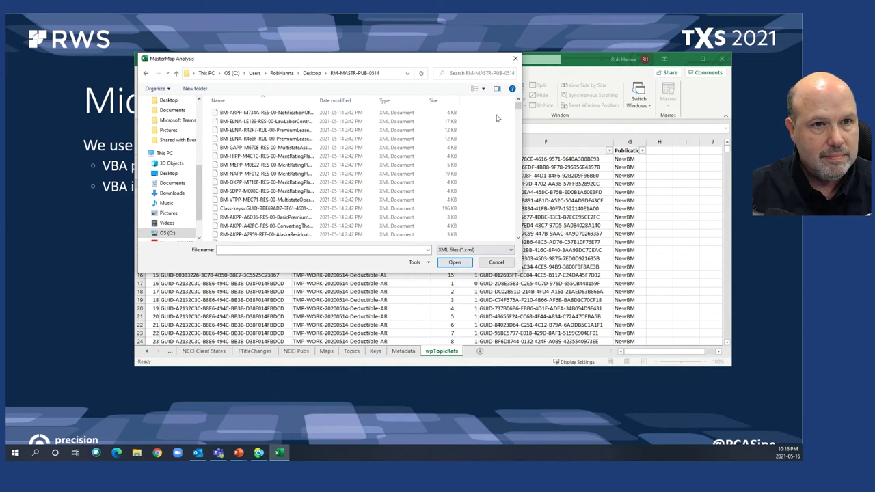
# - Load the RM-RMKT-MASTR-MAP-00-MasterMap XML file into the analysis
pyautogui.moveTo(518, 108); pyautogui.dragTo(516, 197)
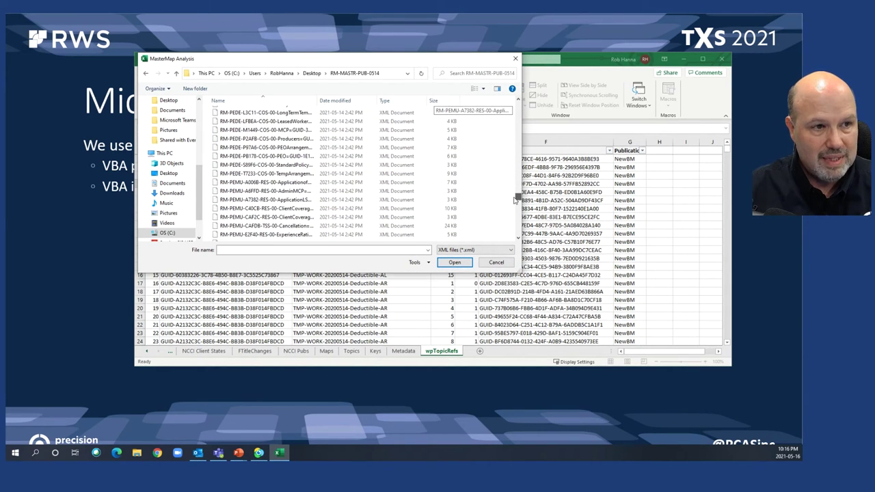
pyautogui.scroll(-10, 285, 195)
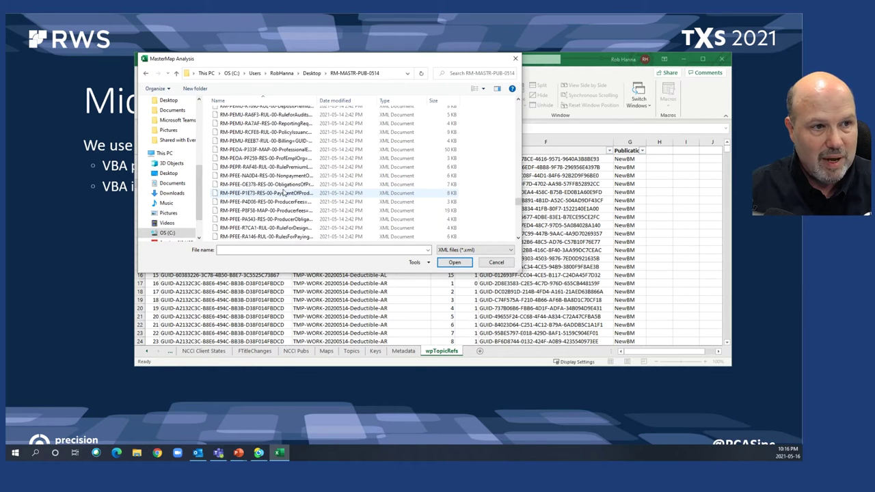
pyautogui.scroll(-5, 280, 187)
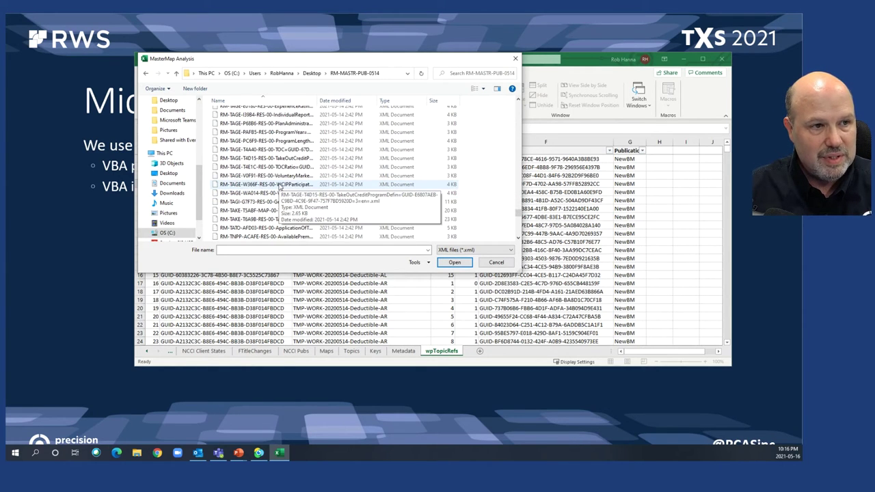
pyautogui.scroll(8, 278, 188)
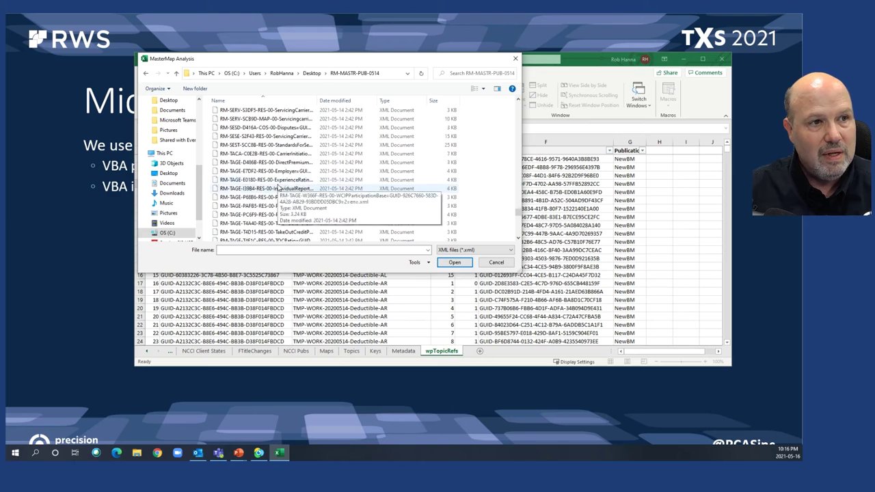
pyautogui.scroll(-2, 268, 193)
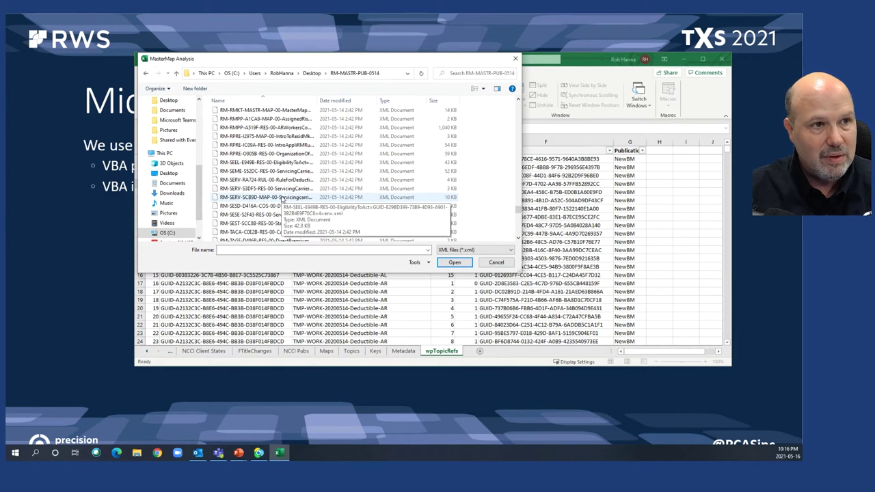
pyautogui.scroll(1, 274, 206)
pyautogui.click(263, 110)
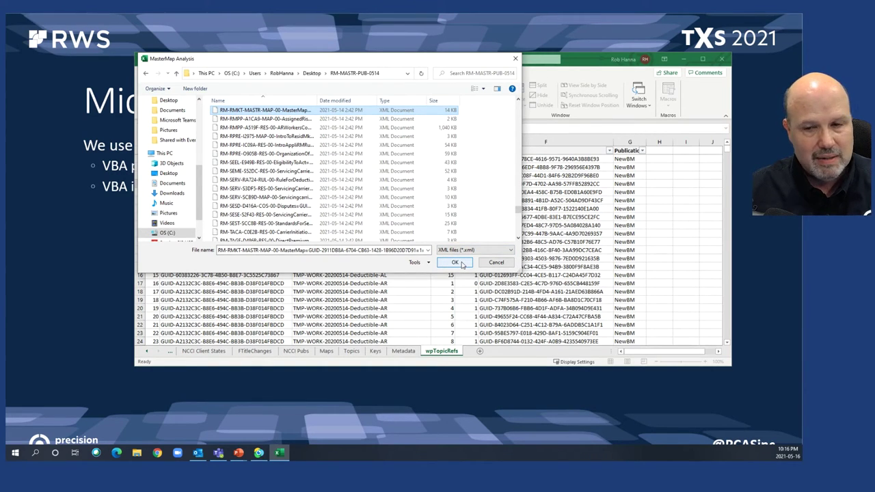
pyautogui.click(463, 264)
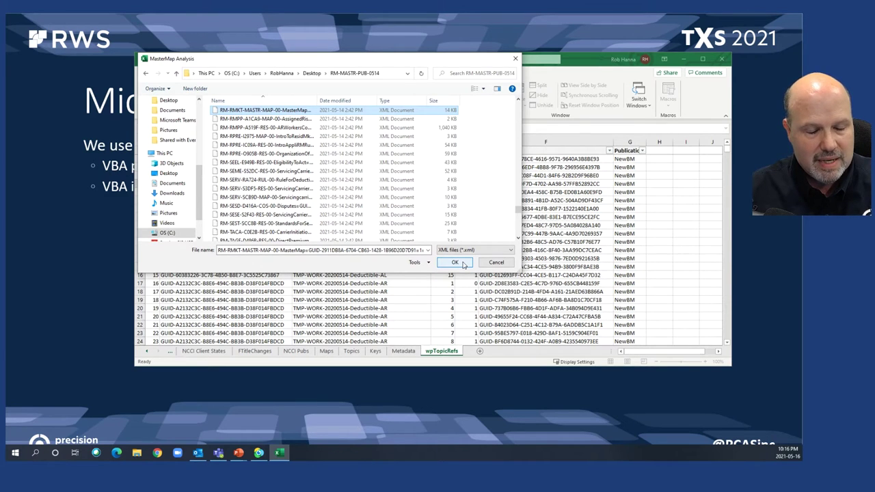
pyautogui.click(463, 264)
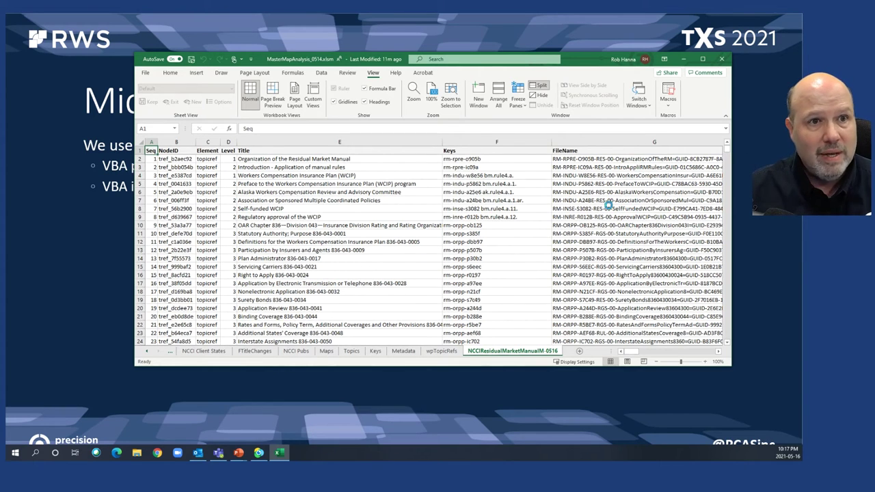
# - Examine the topic references in the generated NCCIResidualMarketManualM-0516 worksheet down to its last rows
pyautogui.click(570, 200)
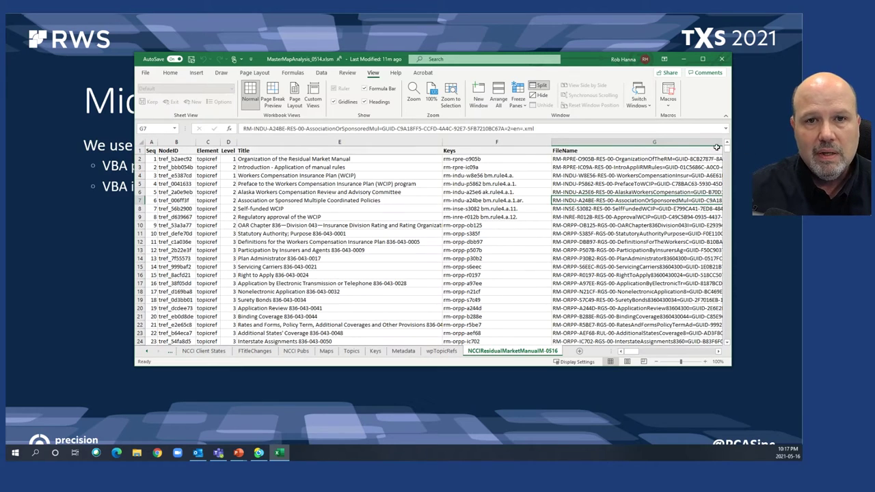
pyautogui.moveTo(728, 148); pyautogui.dragTo(729, 339)
pyautogui.scroll(-2, 339, 315)
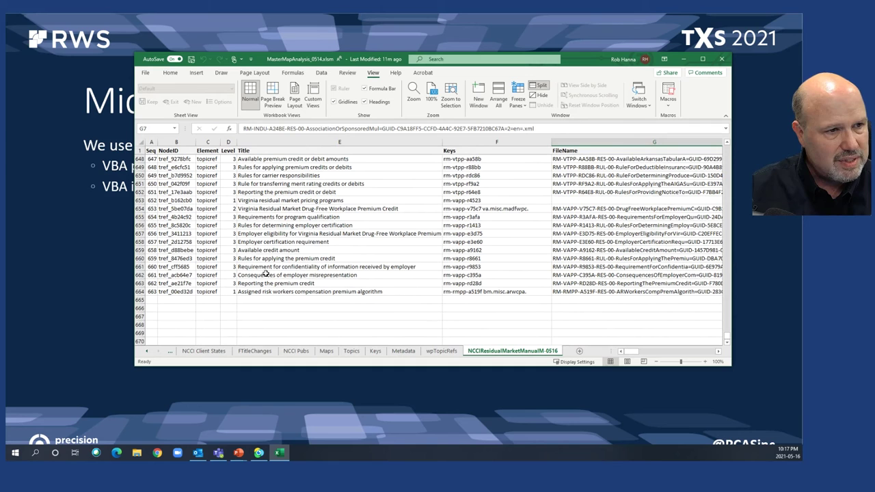
pyautogui.scroll(2, 318, 288)
pyautogui.scroll(-1, 318, 288)
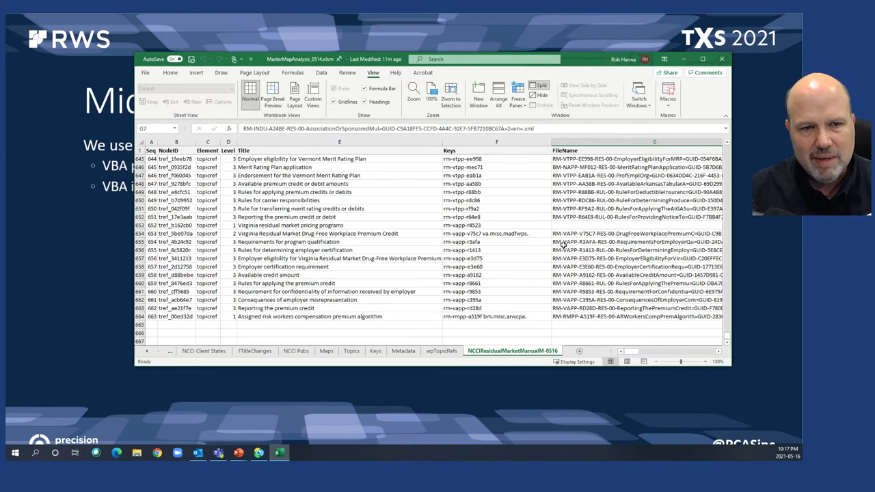
# - Maximize the workbook window and return to the first rows of the worksheet
pyautogui.click(702, 59)
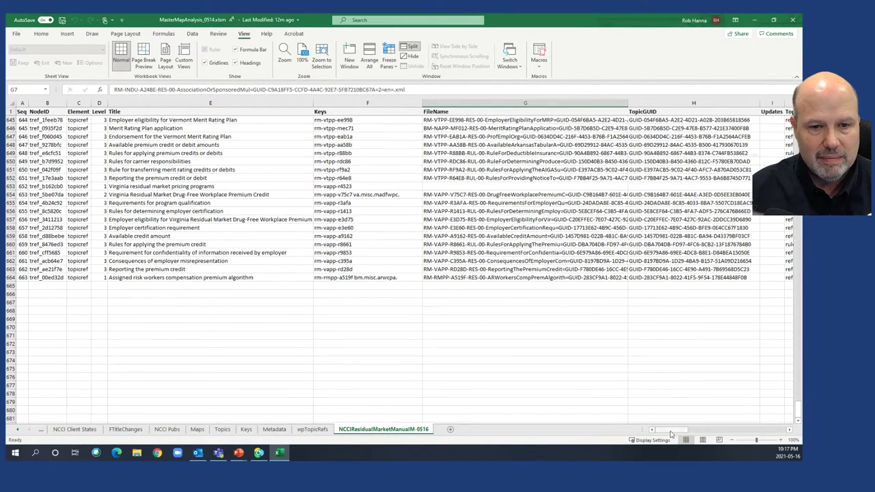
pyautogui.scroll(1, 432, 205)
pyautogui.scroll(4, 432, 205)
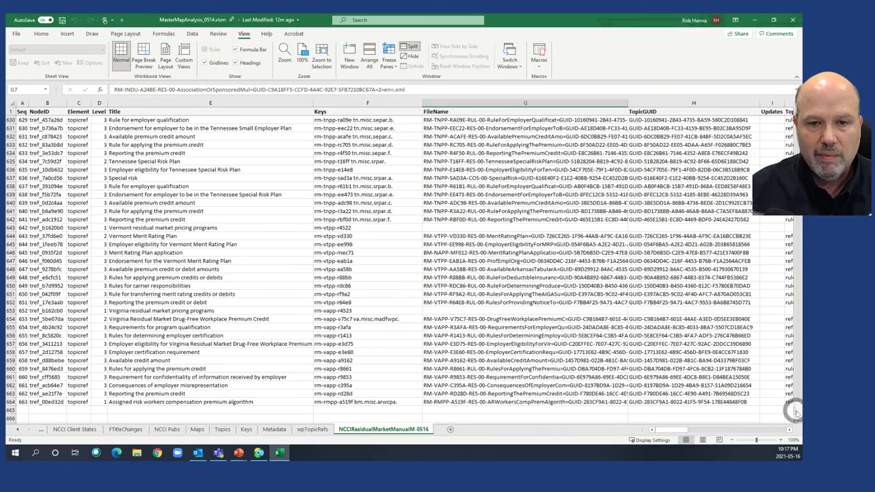
pyautogui.moveTo(794, 410); pyautogui.dragTo(782, 137)
pyautogui.click(782, 138)
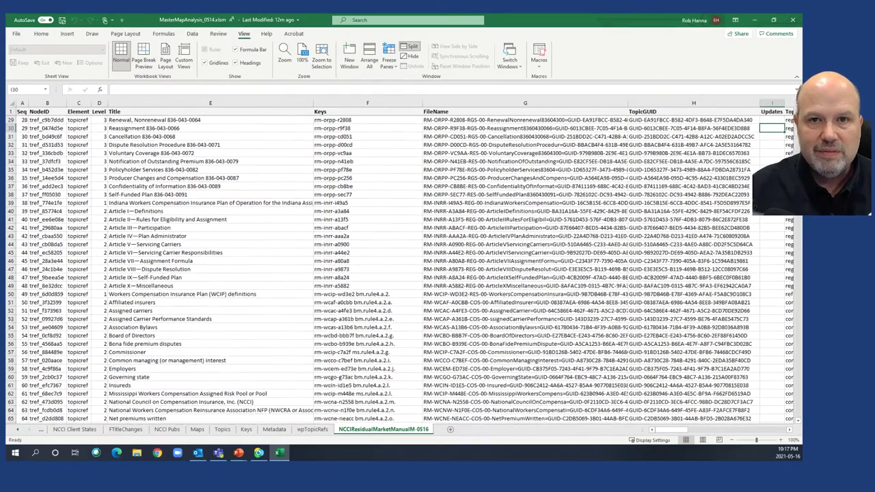
pyautogui.scroll(9, 469, 183)
# - Examine the indented topic hierarchy in the Structure column and the adjacent Navtitle and Chunking columns
pyautogui.click(468, 185)
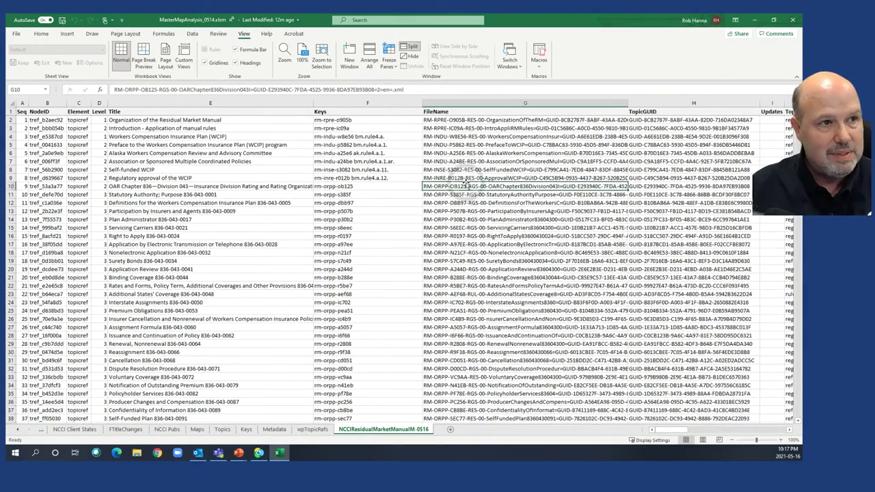
pyautogui.press('Right')
pyautogui.press('Right')
pyautogui.press('Right')
pyautogui.press('Right')
pyautogui.press('Right')
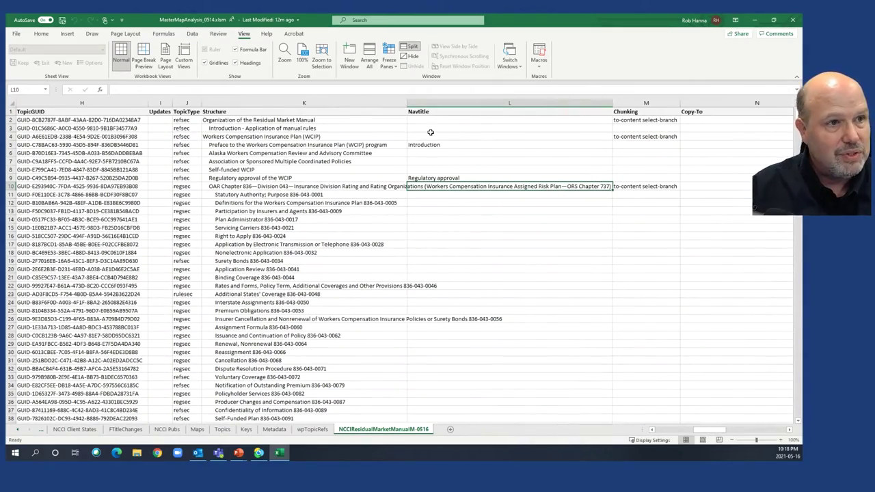
pyautogui.click(295, 136)
pyautogui.scroll(-3, 287, 194)
pyautogui.scroll(-11, 287, 195)
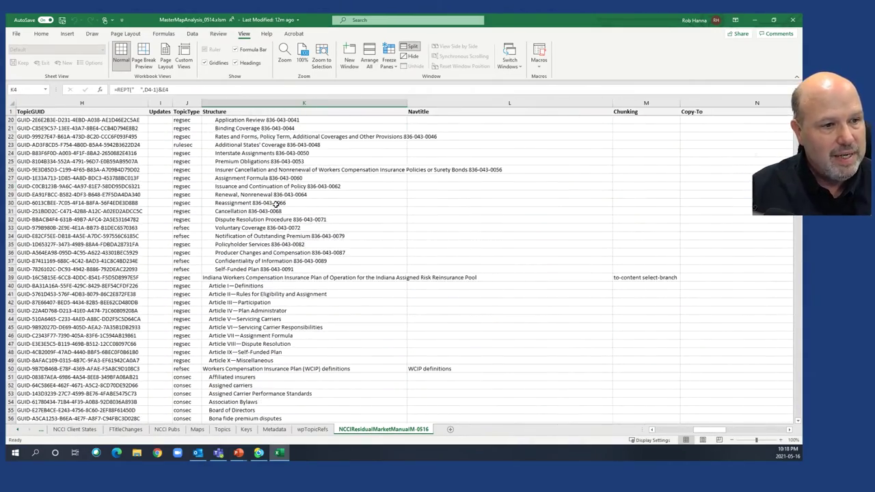
pyautogui.scroll(14, 287, 196)
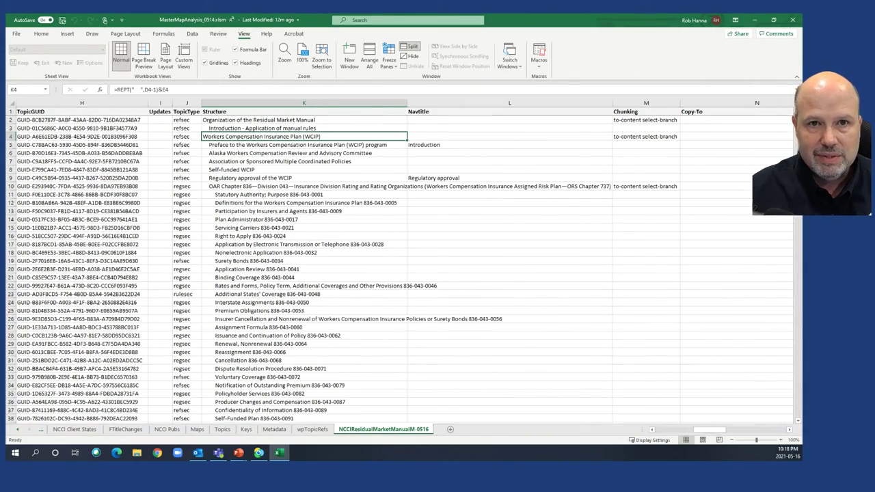
# - Review the ExclusiveTo state codes and the WorkPackageMap and WorkPackageGUID columns
pyautogui.click(722, 429)
pyautogui.moveTo(722, 429); pyautogui.dragTo(732, 430)
pyautogui.click(662, 236)
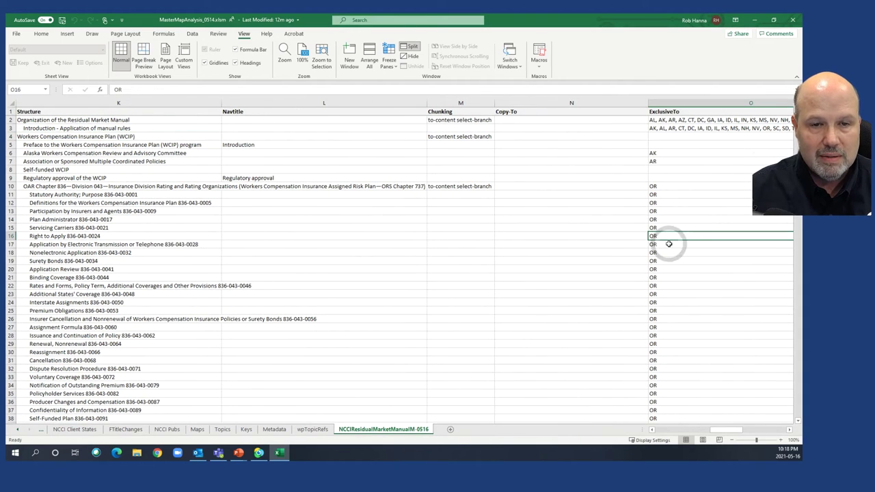
pyautogui.click(741, 431)
pyautogui.moveTo(741, 430); pyautogui.dragTo(759, 430)
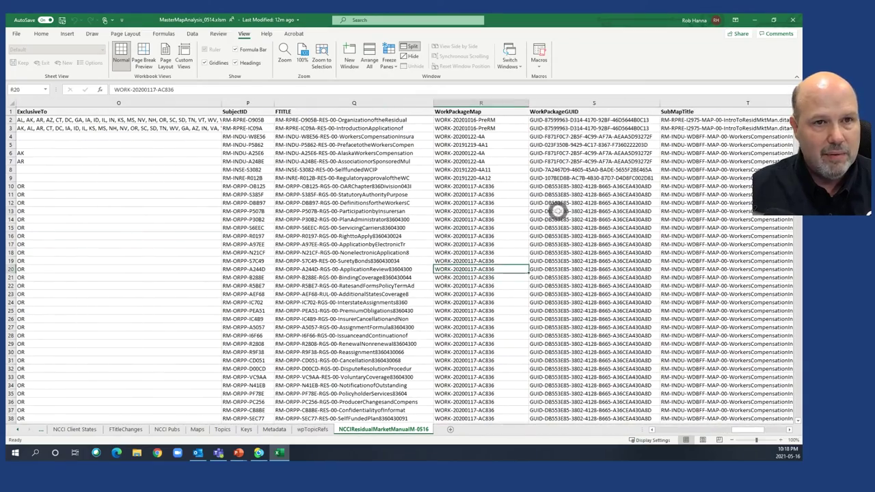
pyautogui.click(557, 211)
# - Review the SubMapTitle, SubMapGUID, SearchKeyword and IndexMarkers columns, and return to the Keys column
pyautogui.moveTo(764, 431); pyautogui.dragTo(769, 432)
pyautogui.click(496, 195)
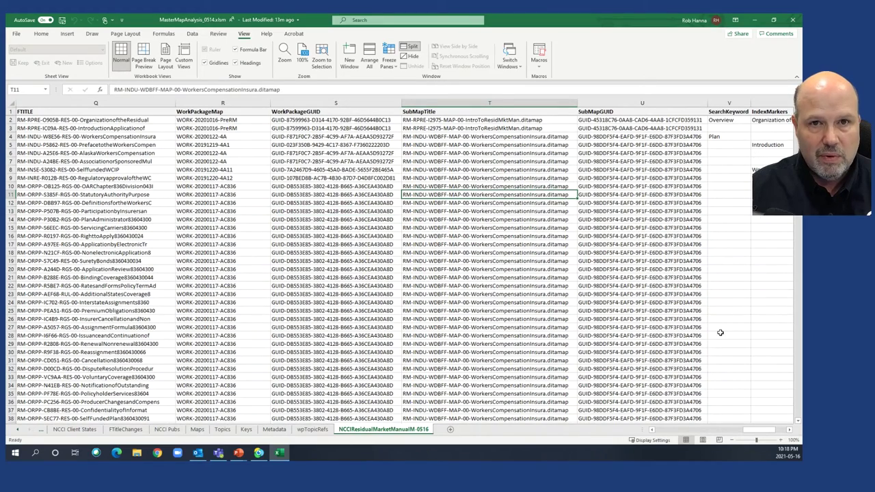
pyautogui.moveTo(757, 430); pyautogui.dragTo(765, 430)
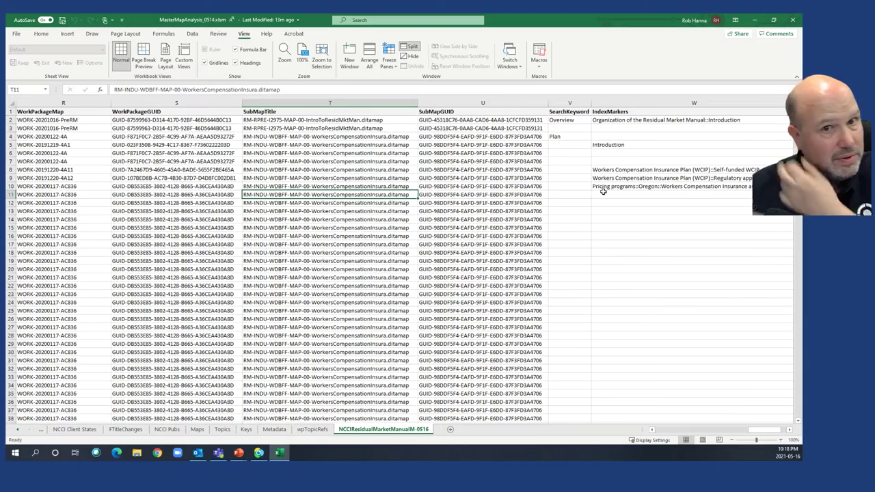
pyautogui.click(562, 136)
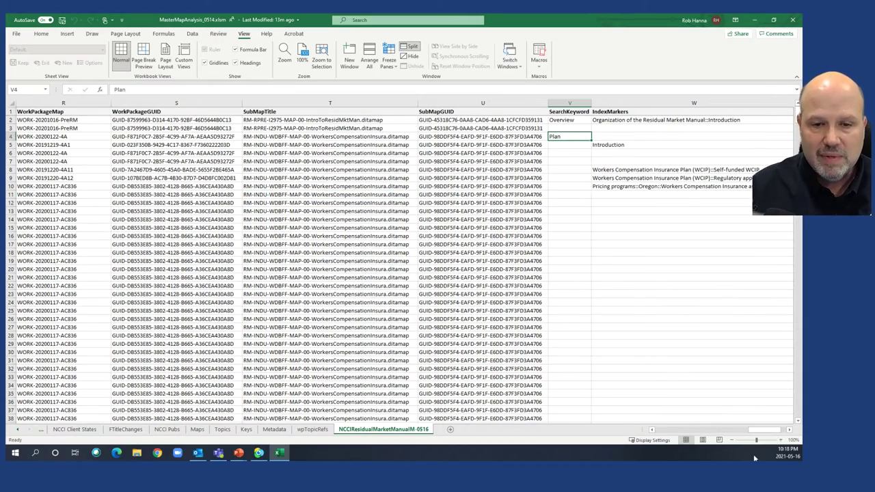
pyautogui.moveTo(770, 432); pyautogui.dragTo(667, 436)
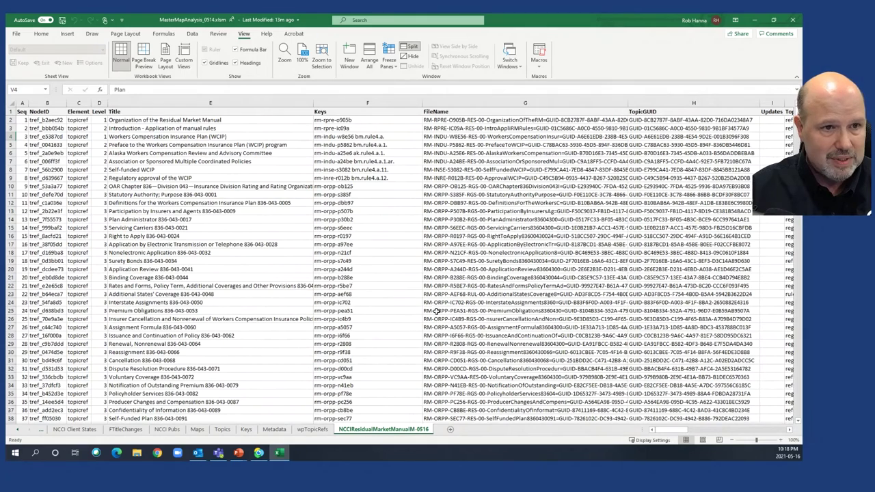
pyautogui.click(379, 293)
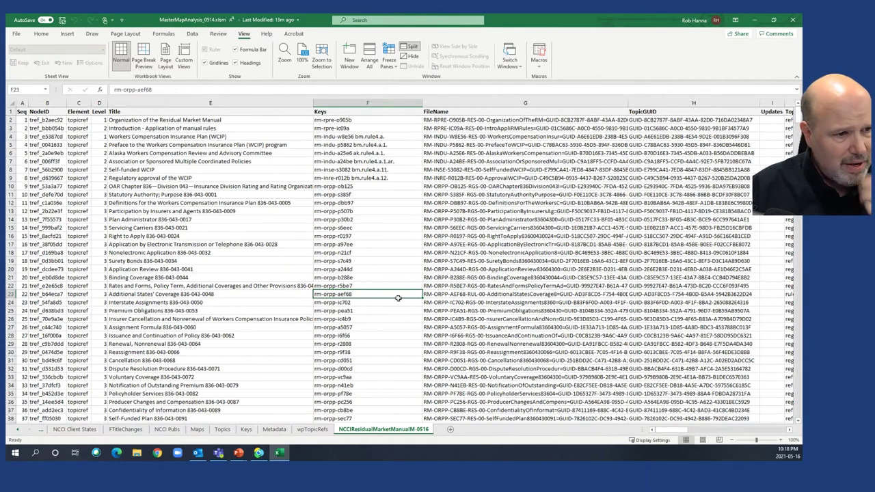
# - Run the compareMaster macro on the NCCIResidualMarketManualM-0516 worksheet
pyautogui.click(540, 67)
pyautogui.click(547, 79)
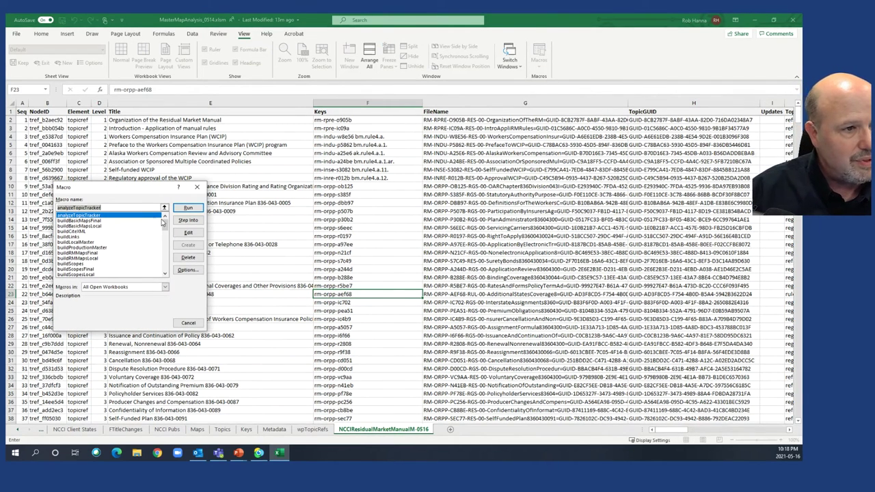
pyautogui.moveTo(165, 225); pyautogui.dragTo(168, 238)
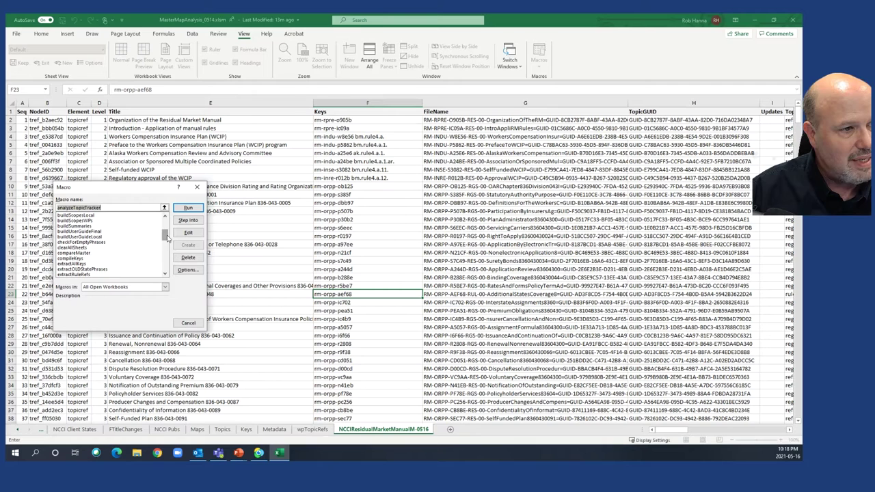
pyautogui.doubleClick(70, 254)
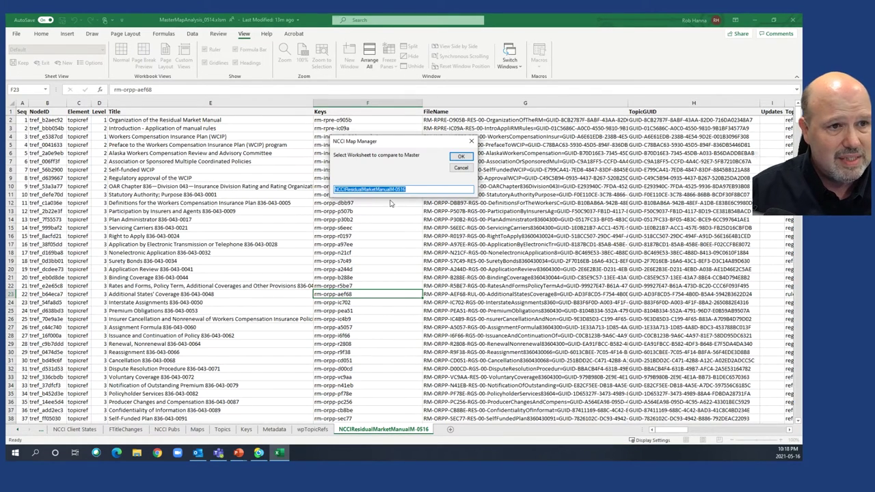
pyautogui.click(457, 157)
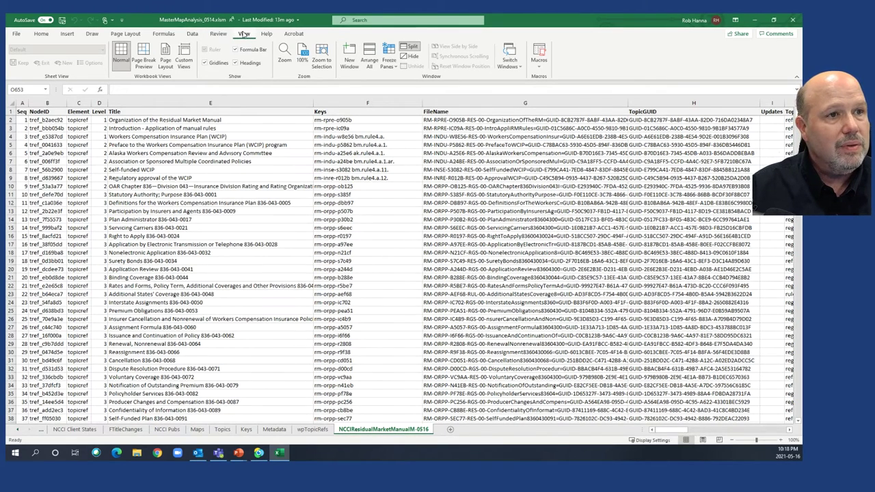
# - Turn on column filters for the worksheet's header row
pyautogui.click(192, 34)
pyautogui.click(360, 56)
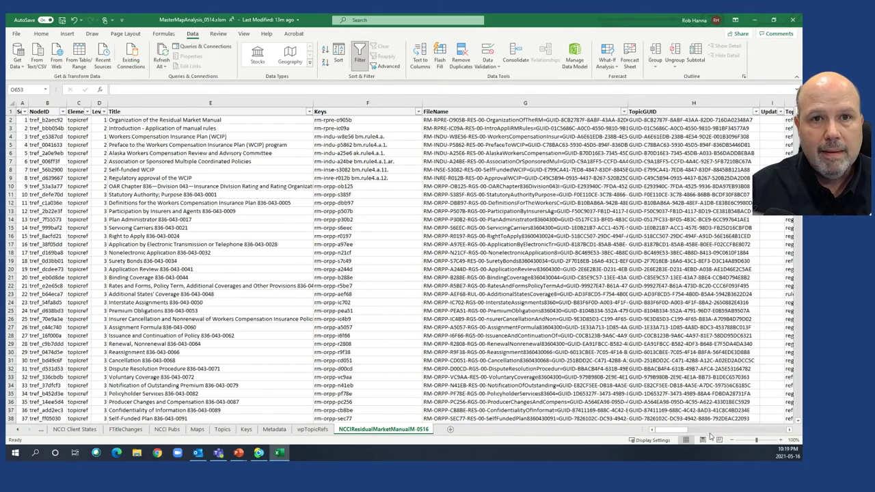
# - Filter the ExclusiveTo column by its yellow cell color and check the comments on the highlighted cells
pyautogui.moveTo(707, 434); pyautogui.dragTo(747, 436)
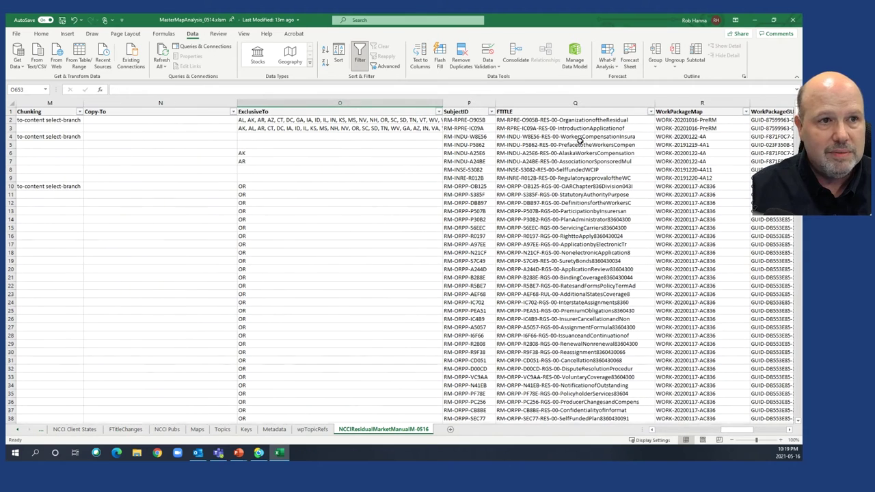
pyautogui.click(439, 112)
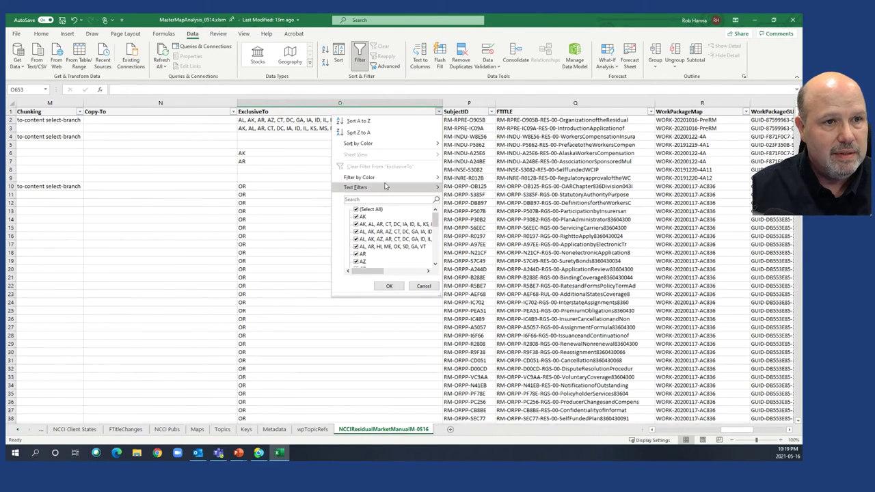
pyautogui.moveTo(389, 177)
pyautogui.click(467, 191)
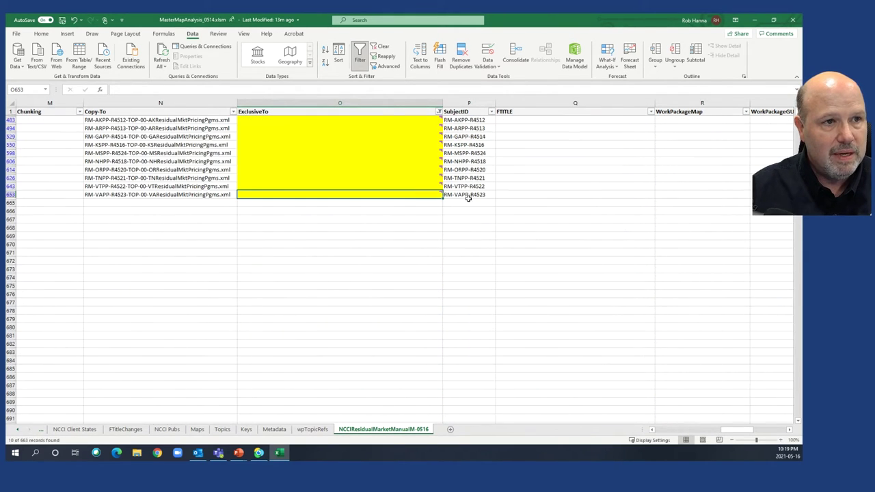
pyautogui.click(281, 136)
pyautogui.moveTo(339, 195)
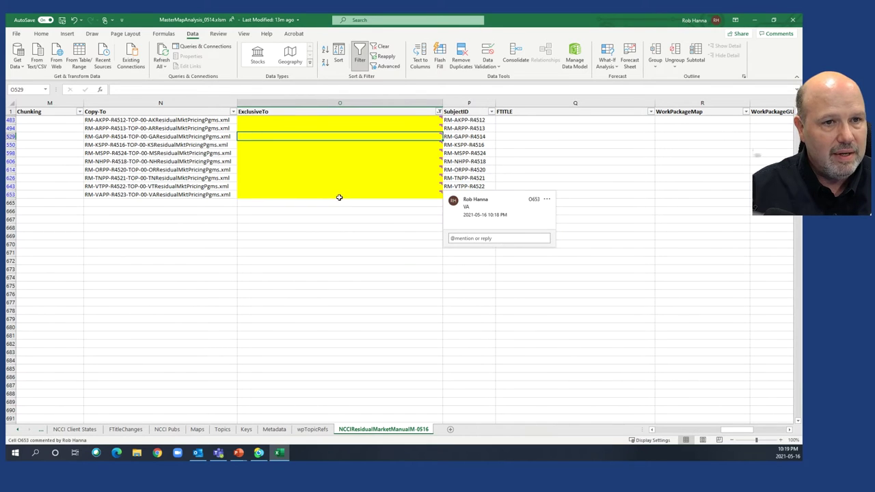
pyautogui.moveTo(333, 168)
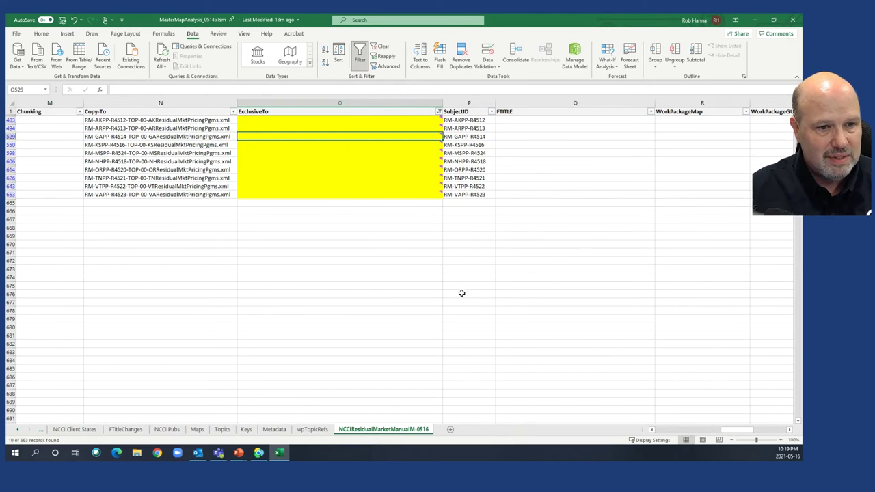
# - Turn off the worksheet's column filters and return to the Title and Keys columns
pyautogui.click(360, 54)
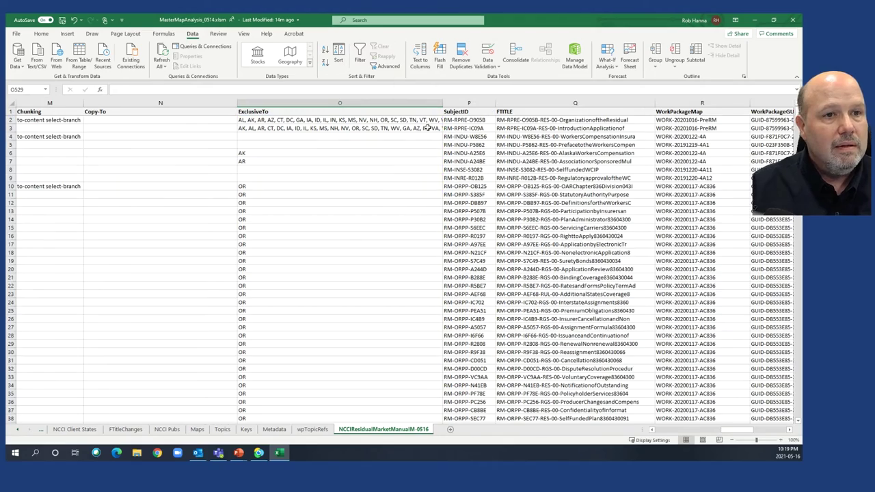
pyautogui.click(417, 203)
pyautogui.moveTo(738, 431); pyautogui.dragTo(660, 434)
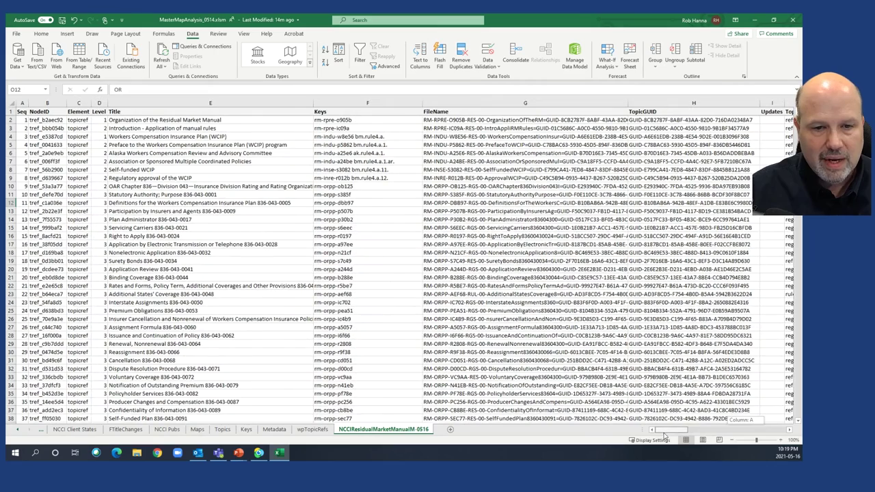
pyautogui.click(225, 236)
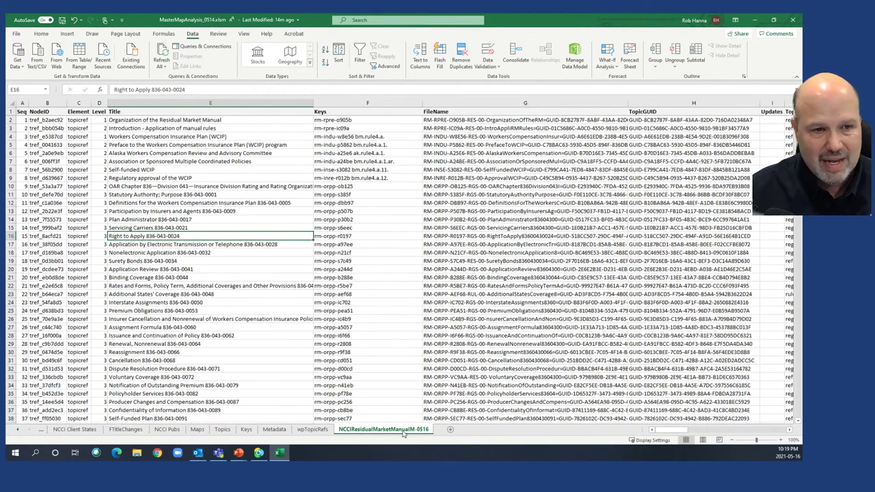
pyautogui.click(360, 270)
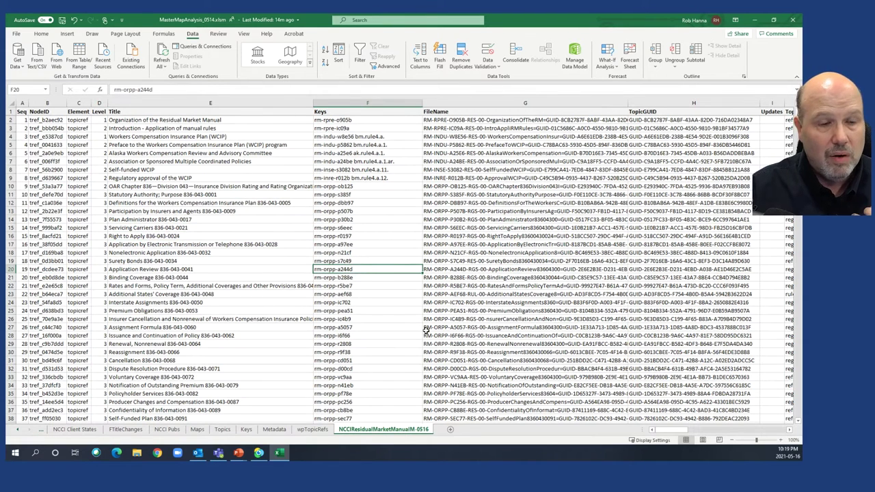
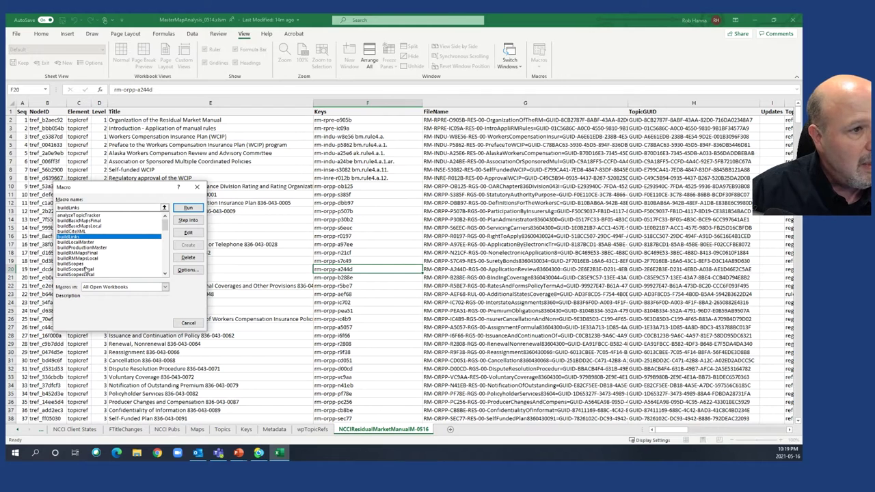
# - Run the buildRMMapsFinal macro and switch the master map's save location to the Desktop
pyautogui.click(78, 253)
pyautogui.click(194, 209)
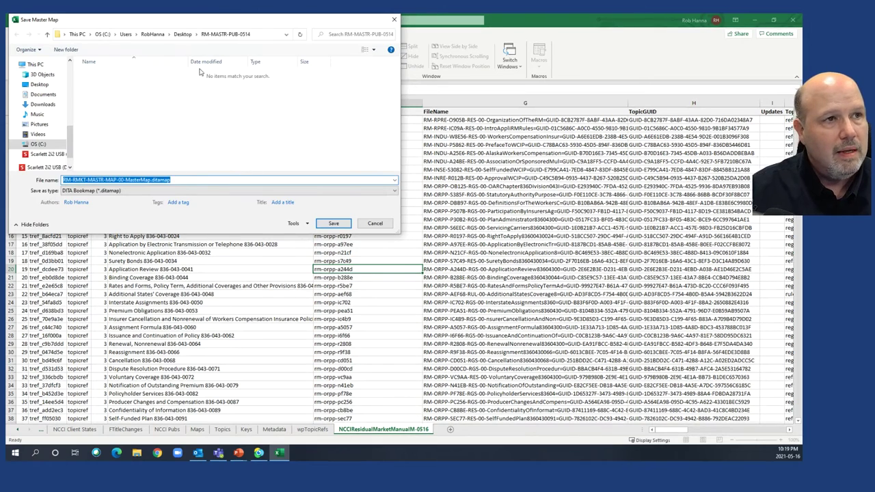
pyautogui.click(66, 49)
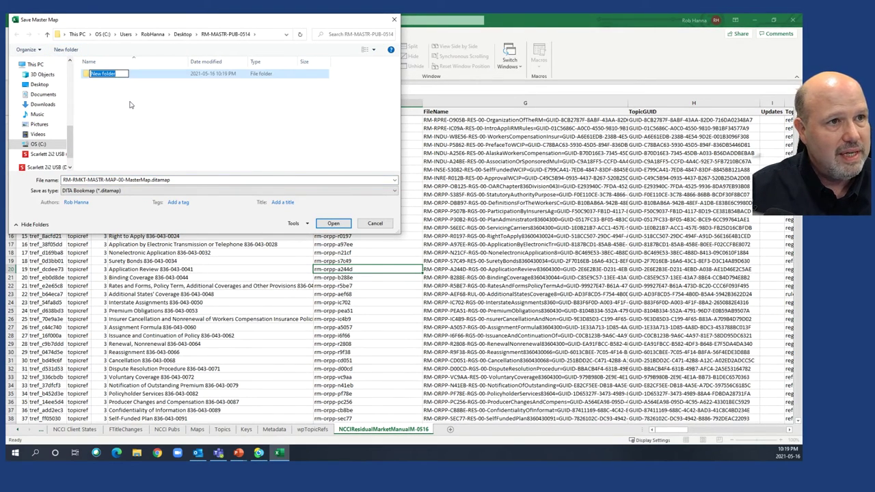
pyautogui.click(182, 33)
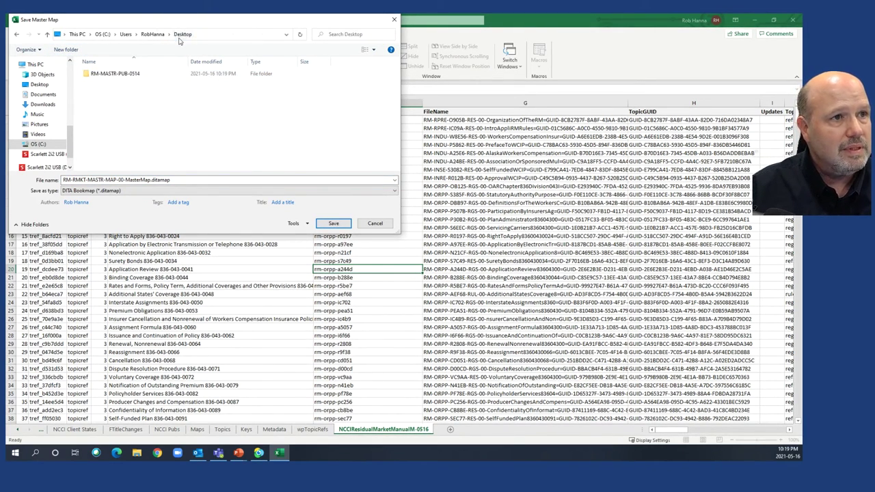
# - Create a DemoMaps folder on the Desktop and open it as the save location
pyautogui.click(66, 49)
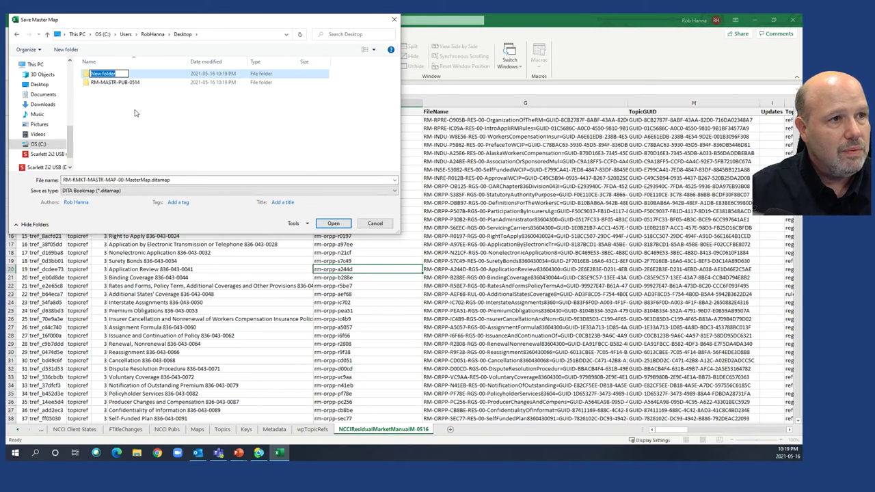
pyautogui.write('Demo')
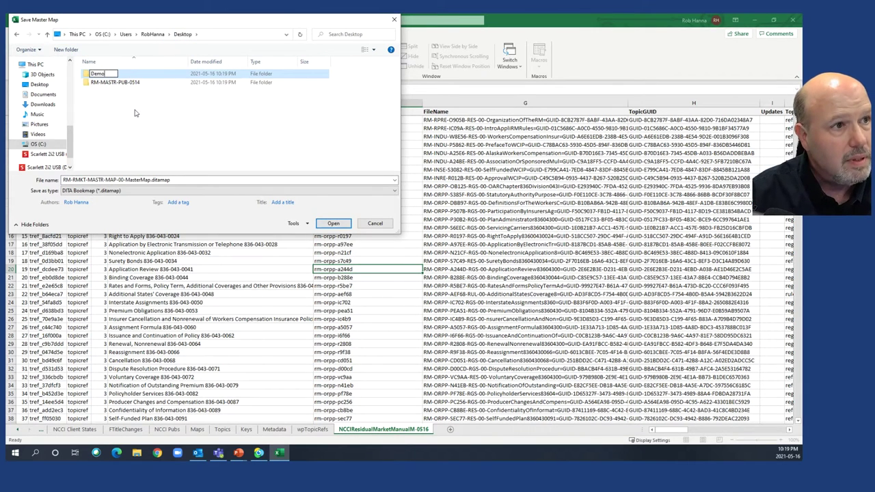
pyautogui.write('M')
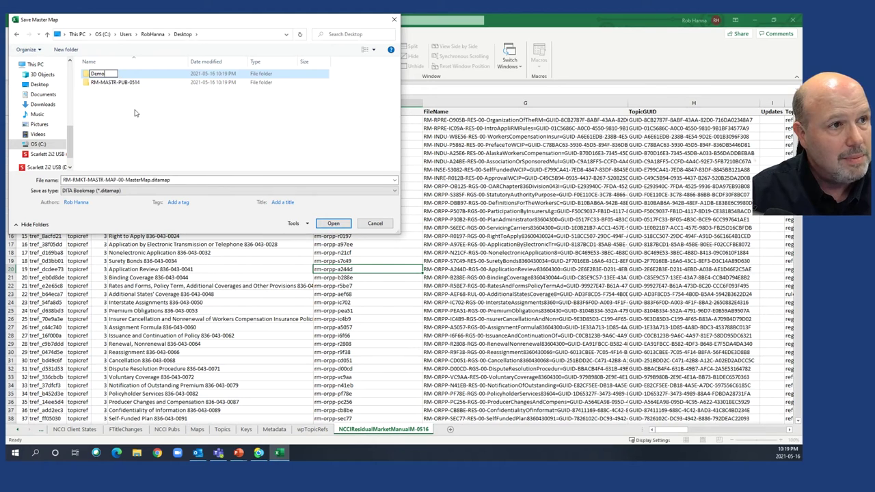
pyautogui.write('aps')
pyautogui.press('Return')
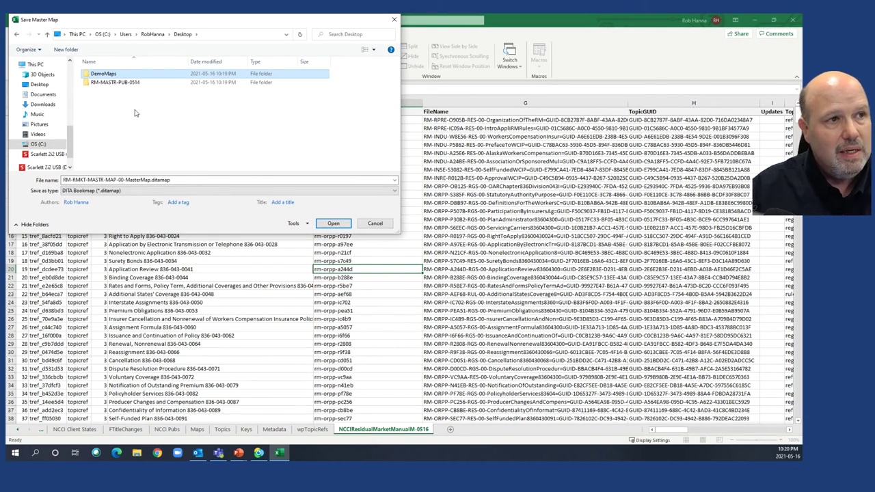
pyautogui.press('Return')
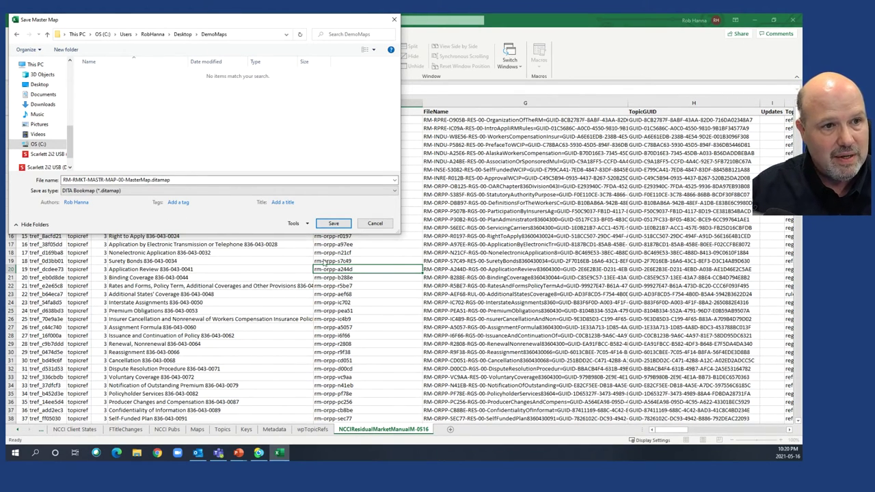
# - Save the master map as RM-RMKT-MASTR-MAP-00-MasterMap.ditamap in DemoMaps and dismiss the message boxes
pyautogui.click(334, 223)
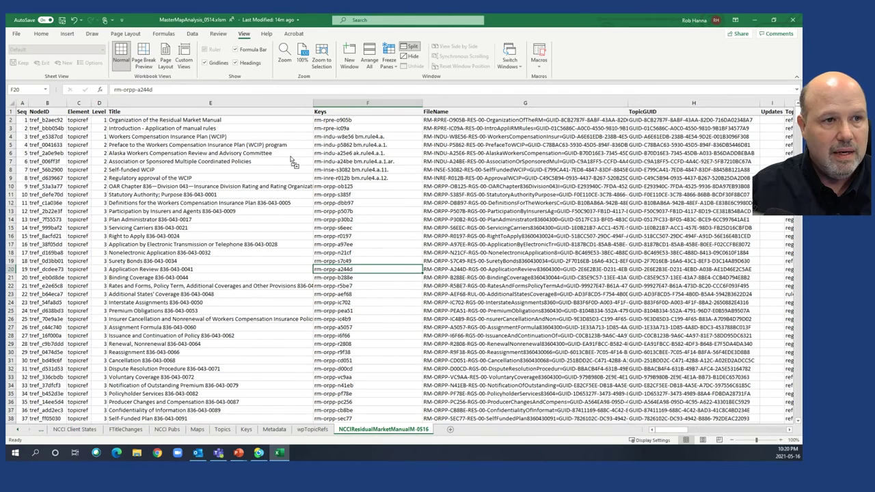
pyautogui.click(408, 256)
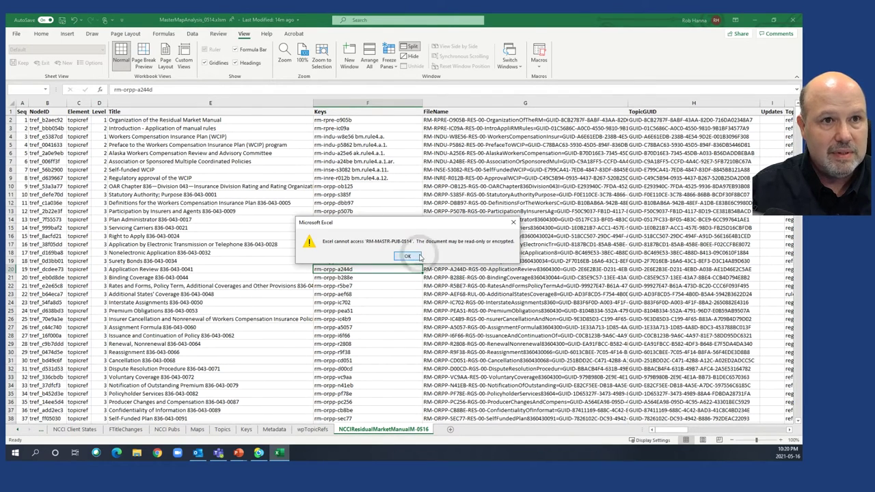
pyautogui.click(407, 255)
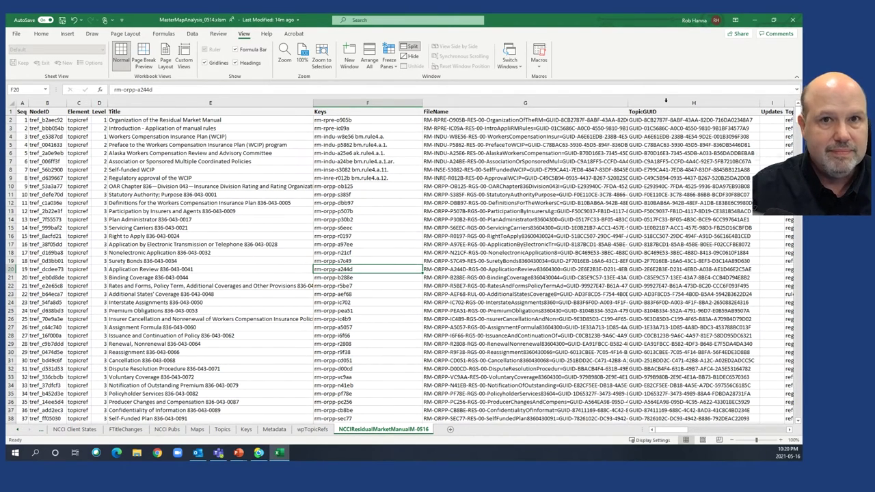
# - Reduce the Excel window, switch to the DemoMaps folder in File Explorer and widen its Name column
pyautogui.click(774, 20)
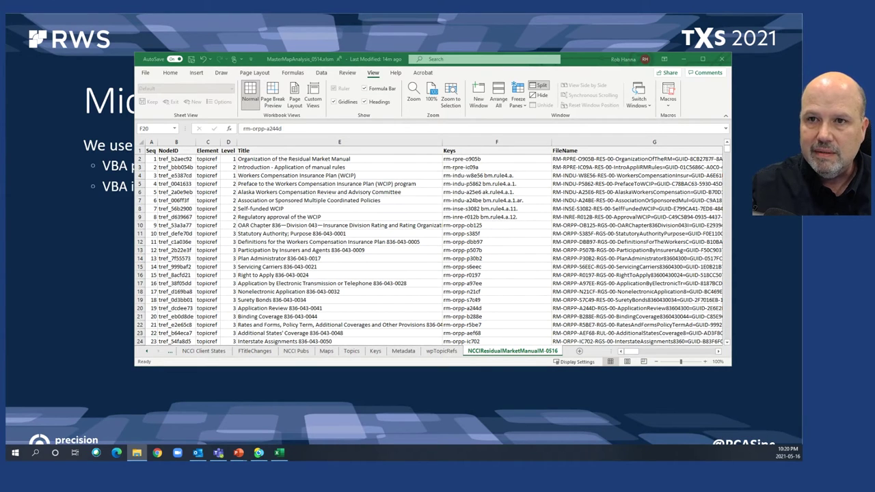
pyautogui.click(280, 453)
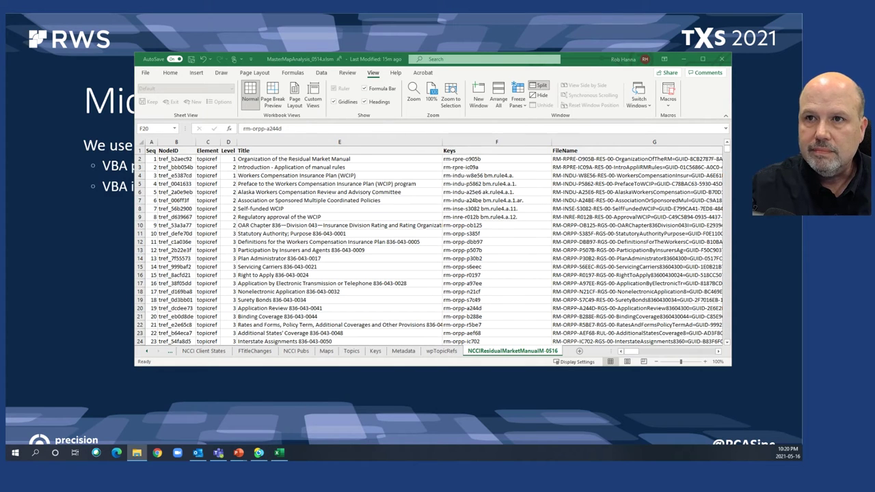
pyautogui.click(137, 453)
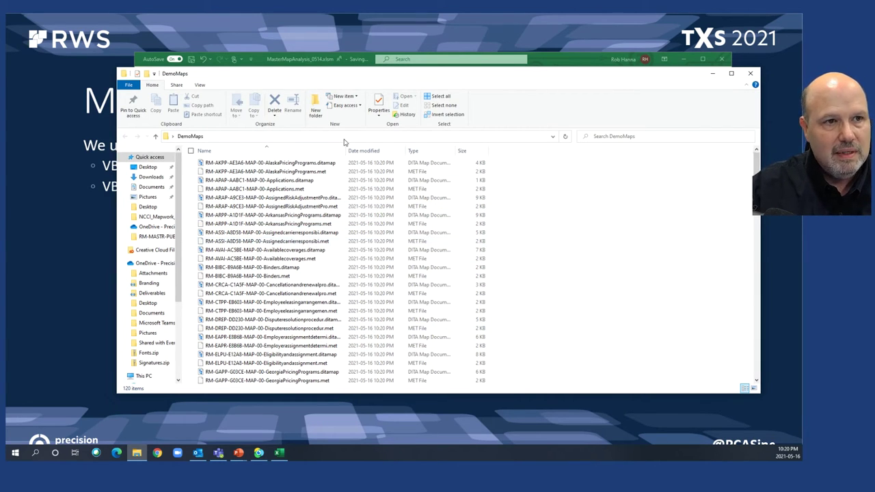
pyautogui.moveTo(345, 151); pyautogui.dragTo(377, 150)
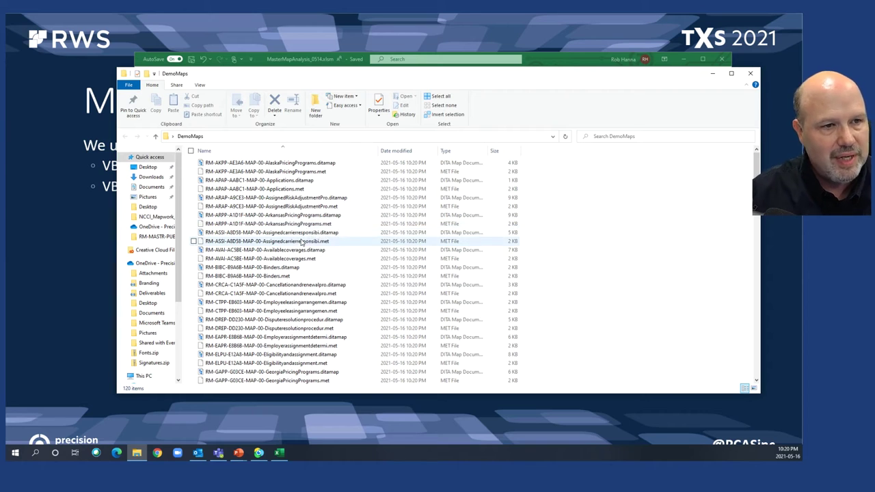
# - Open RM-ARAP-A9CE3-MAP-00-AssignedRiskAdjustmentPro.ditamap in Notepad++ and review its map ID, topicrefs and topicmeta elements
pyautogui.click(309, 199)
pyautogui.rightClick(309, 198)
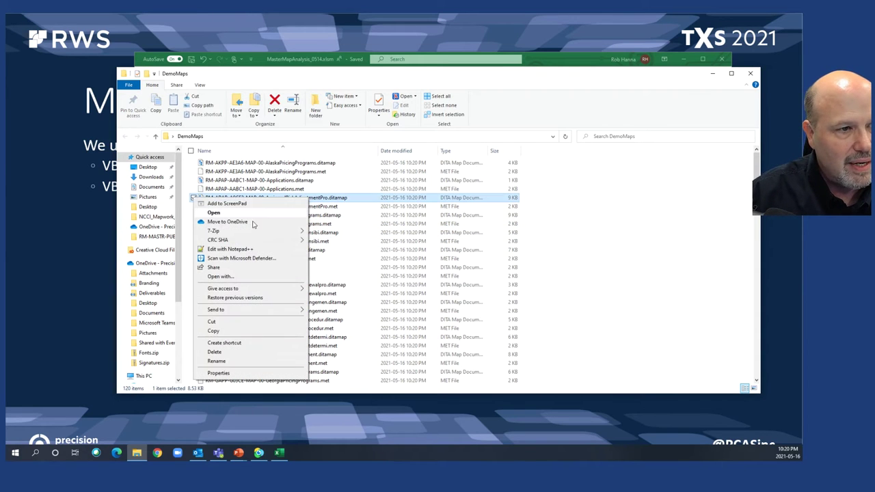
pyautogui.click(238, 251)
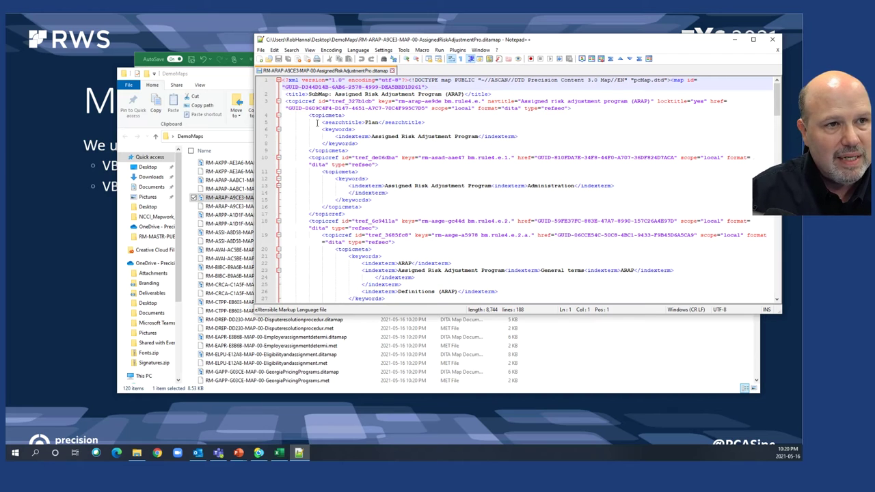
pyautogui.click(298, 93)
pyautogui.click(321, 87)
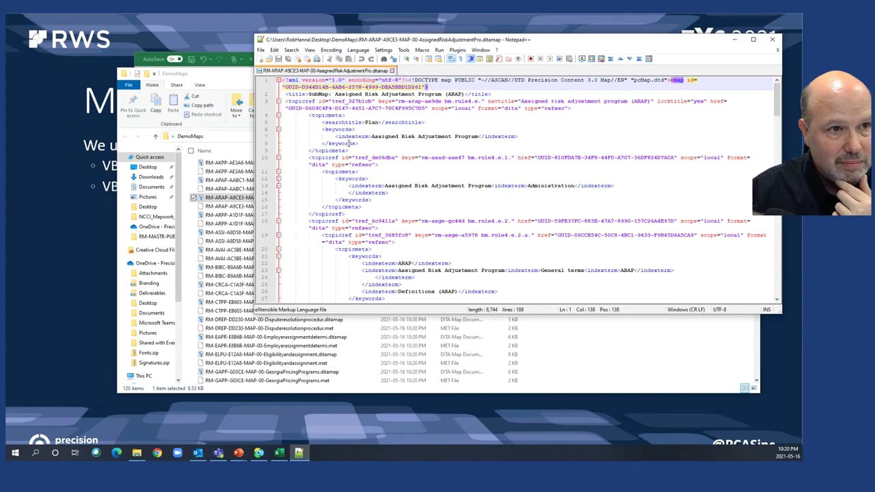
pyautogui.moveTo(316, 115); pyautogui.dragTo(320, 115)
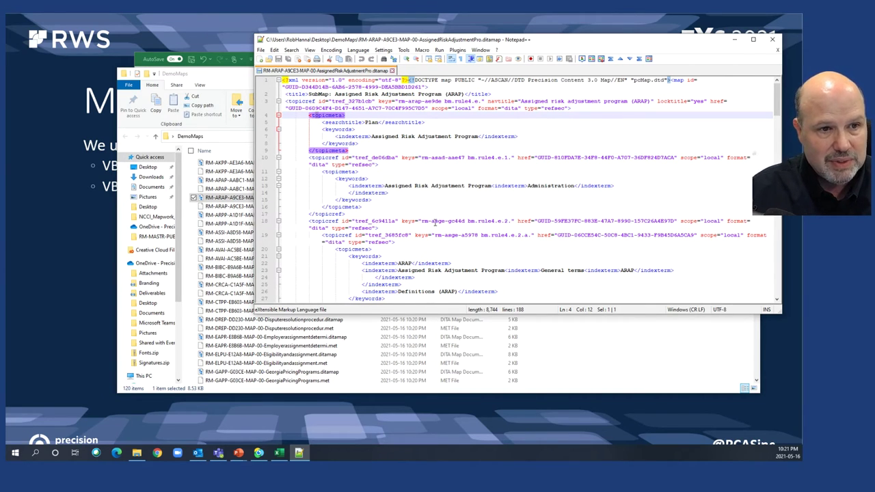
pyautogui.scroll(-3, 435, 223)
pyautogui.scroll(3, 431, 218)
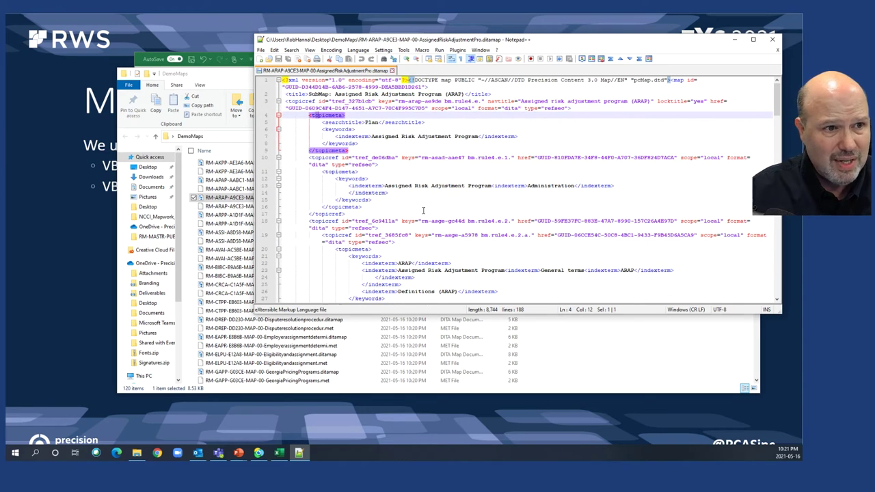
# - Open the matching RM-ARAP-A9CE3-MAP-00-AssignedRiskAdjustmentPro.met file in Notepad++ to examine its ishfield metadata
pyautogui.click(229, 77)
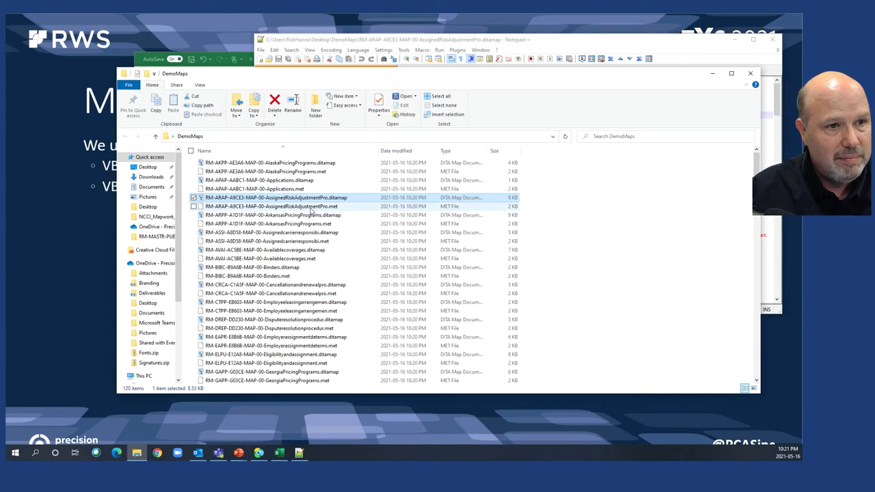
pyautogui.rightClick(311, 209)
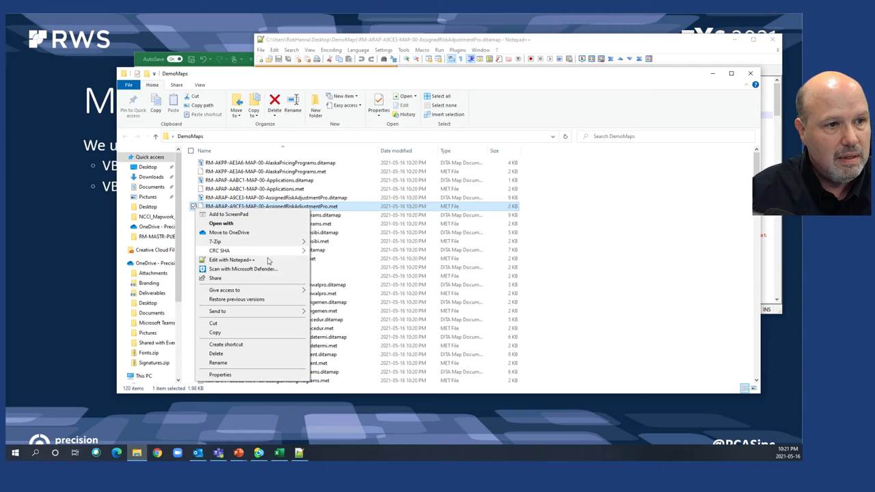
pyautogui.click(269, 260)
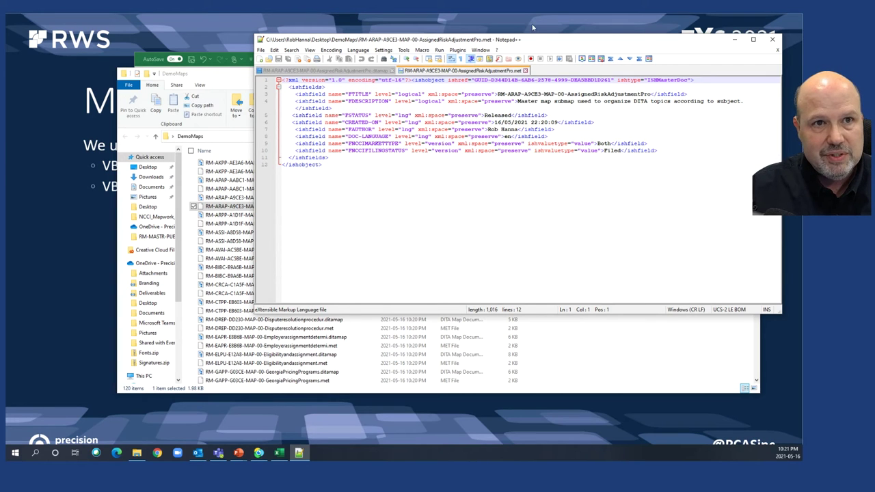
# - Close the .met and .ditamap files and exit Notepad++
pyautogui.click(526, 71)
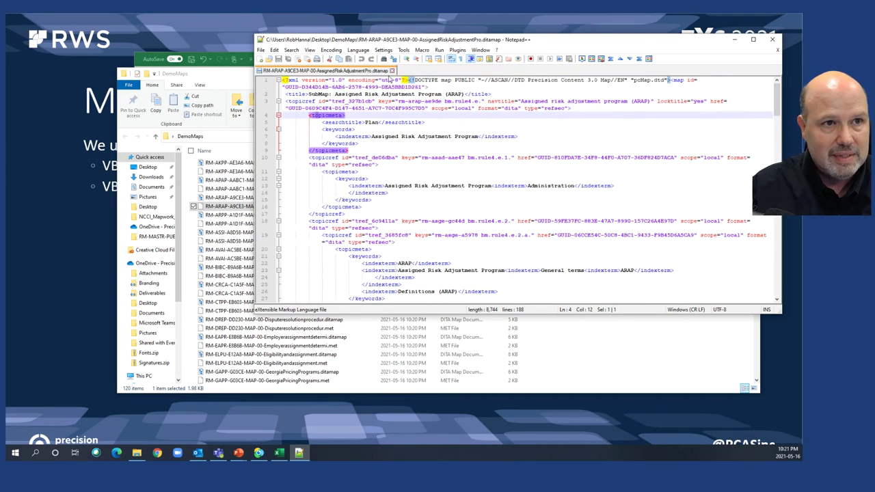
pyautogui.click(394, 71)
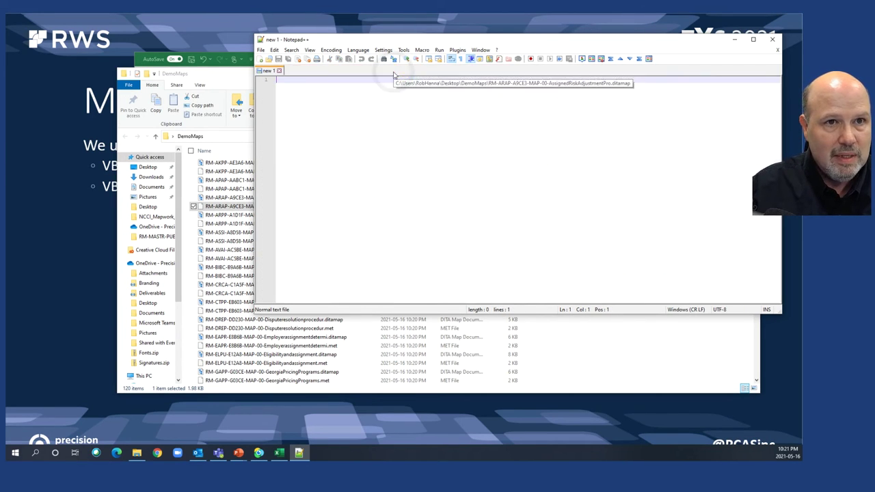
pyautogui.click(773, 39)
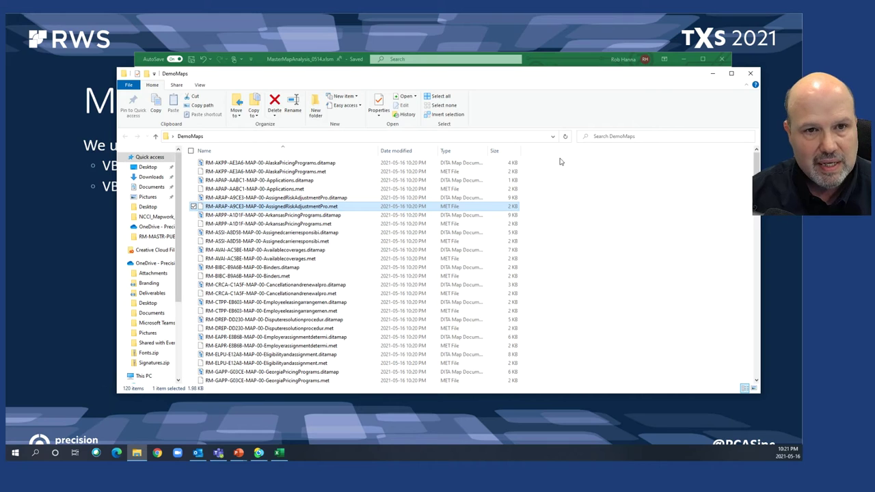
# - Minimize the DemoMaps and Excel windows and advance the presentation to the slide after Microsoft Excel demonstration
pyautogui.click(622, 76)
pyautogui.press('super+Down')
pyautogui.click(555, 60)
pyautogui.press('super+Down')
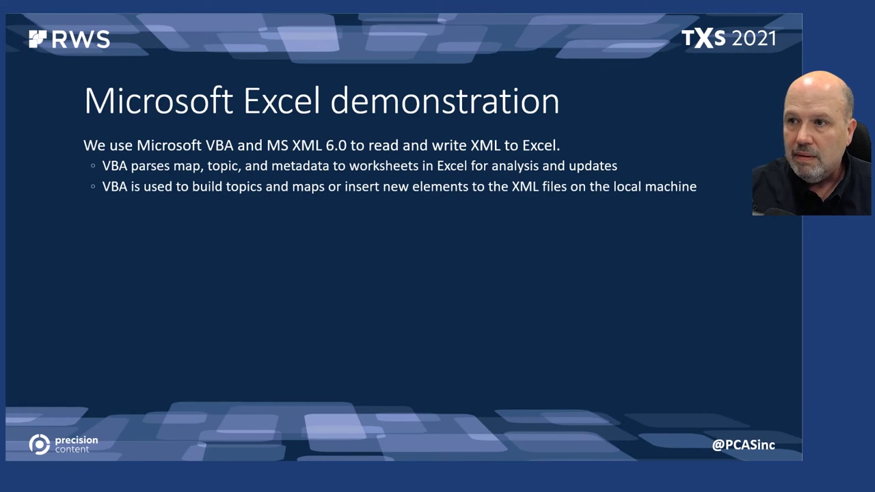
pyautogui.press('Right')
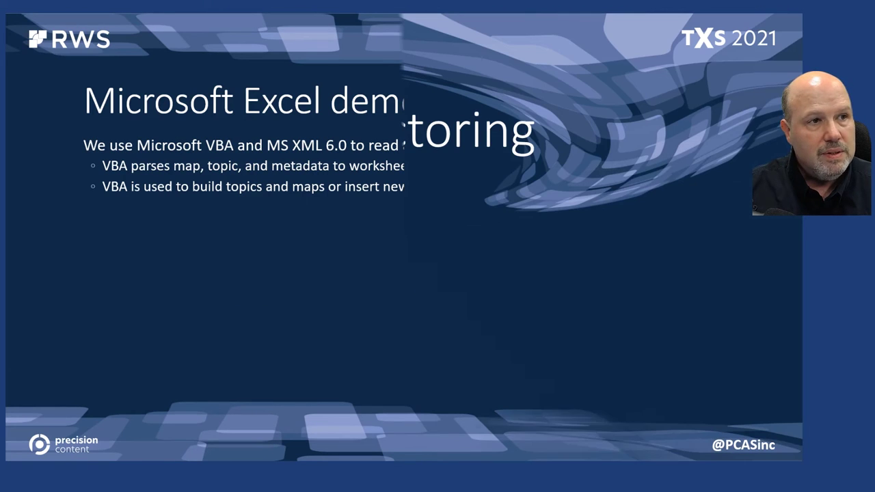